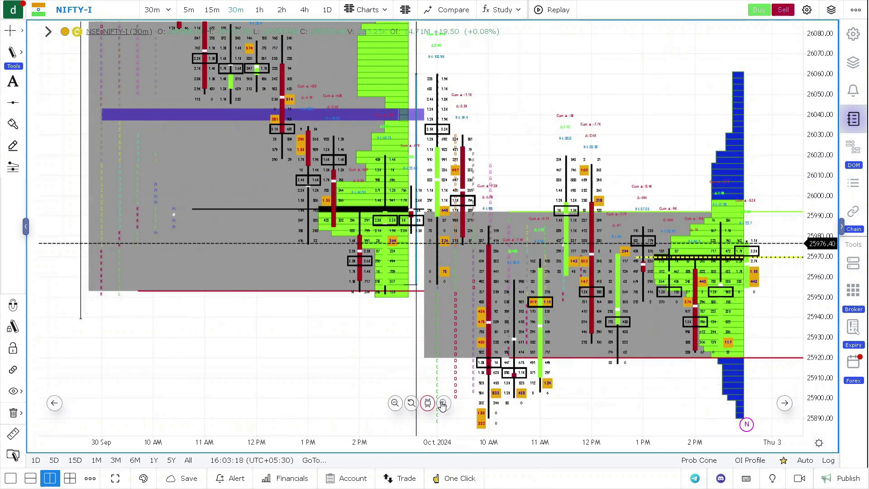
- Zoom in on the latest NIFTY-I 30m sessions
left_click(444, 403)
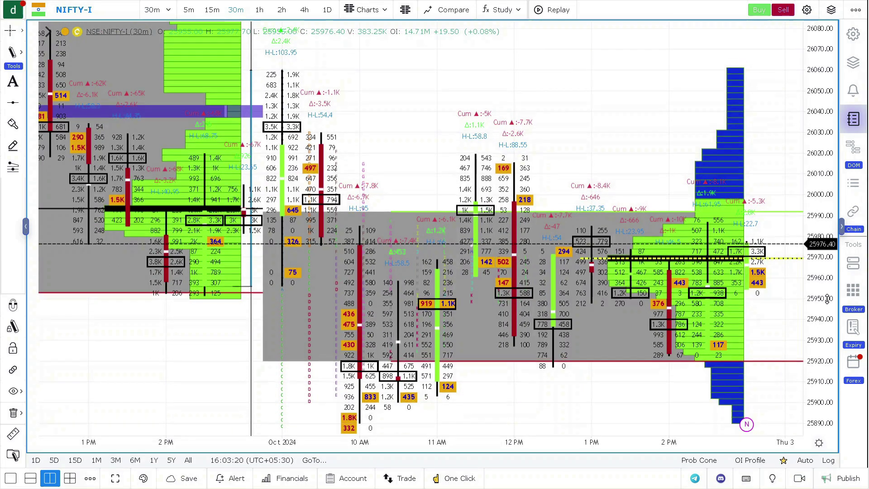
scroll(700, 386, "down", 3)
- Stretch the price scale, pan to earlier NIFTY-I sessions, then reset the chart view
left_click_drag(813, 317, 812, 295)
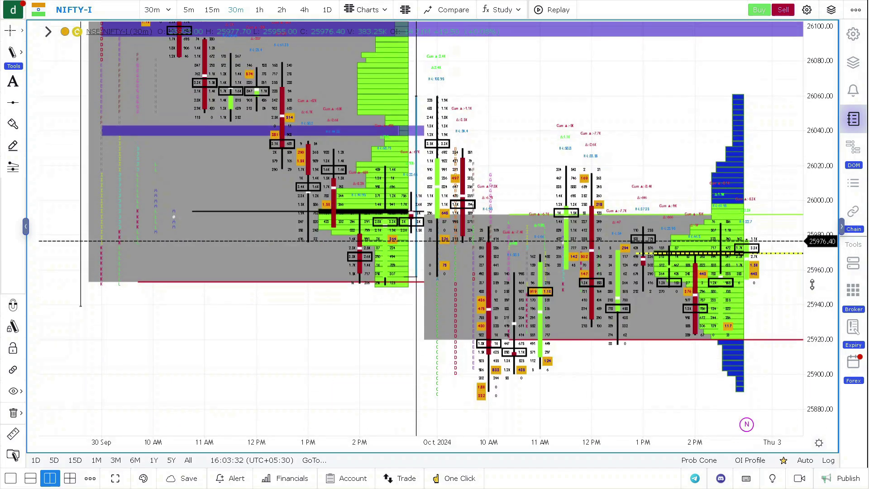
left_click_drag(489, 231, 408, 234)
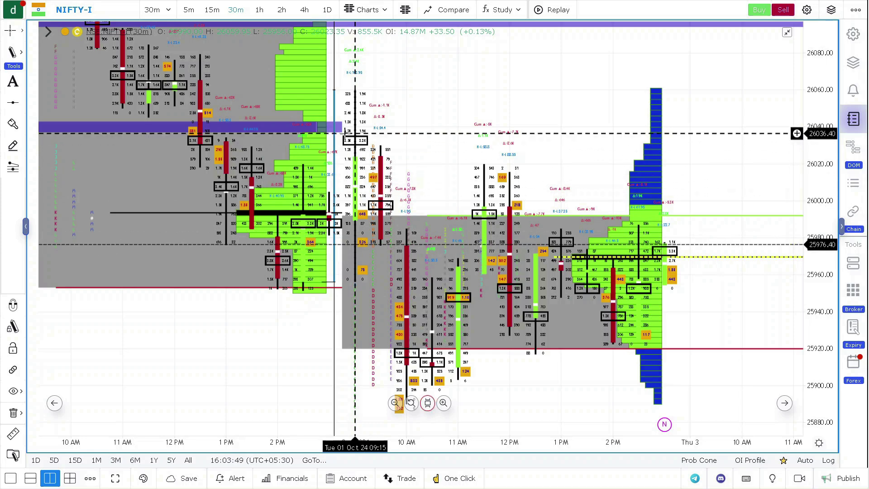
scroll(796, 133, "up", 3)
scroll(780, 204, "up", 2)
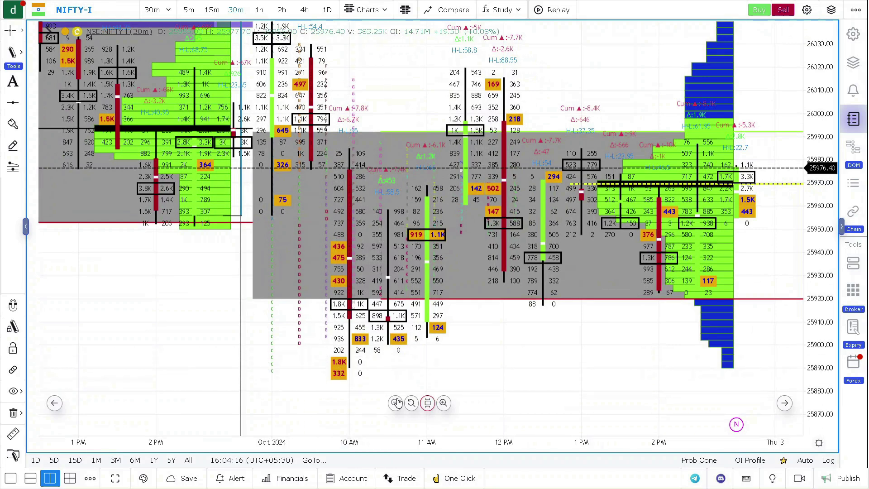
scroll(339, 381, "down", 3)
scroll(403, 380, "down", 5)
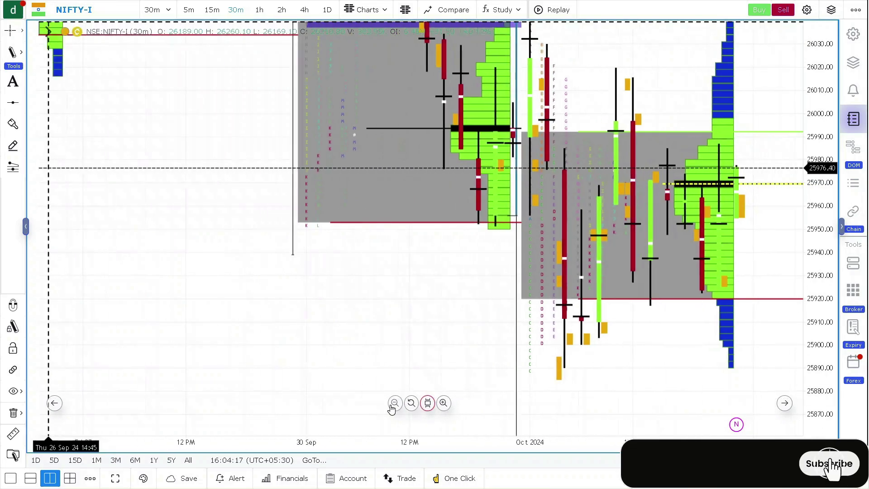
scroll(403, 380, "down", 5)
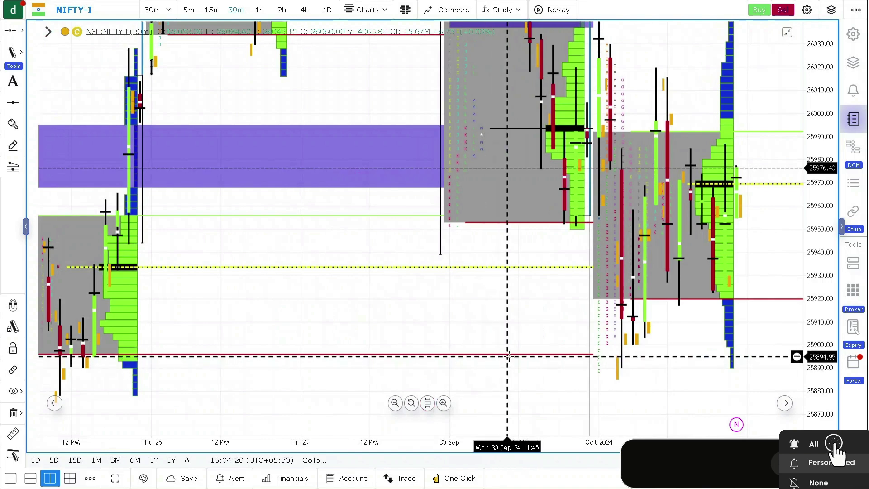
left_click_drag(475, 358, 144, 313)
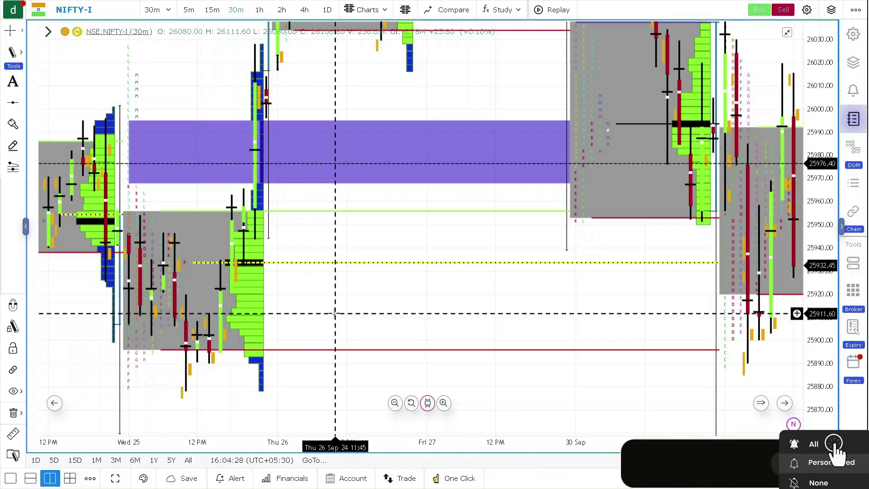
left_click(428, 403)
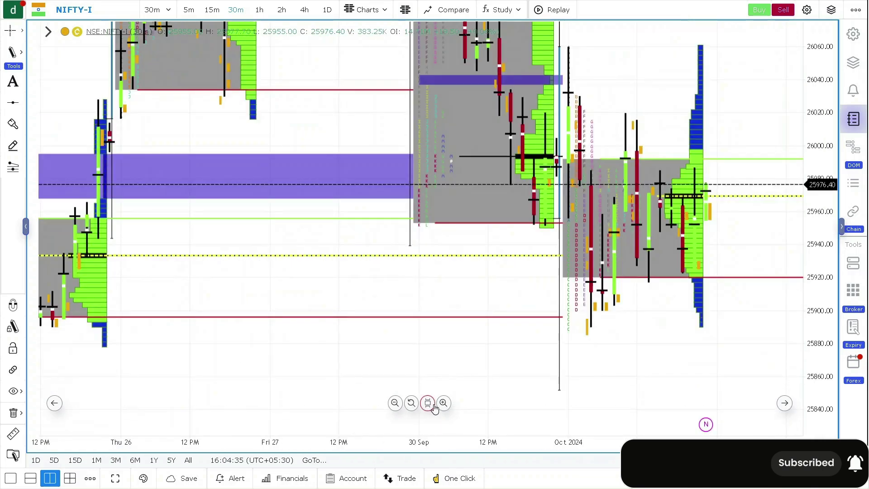
scroll(441, 272, "up", 5)
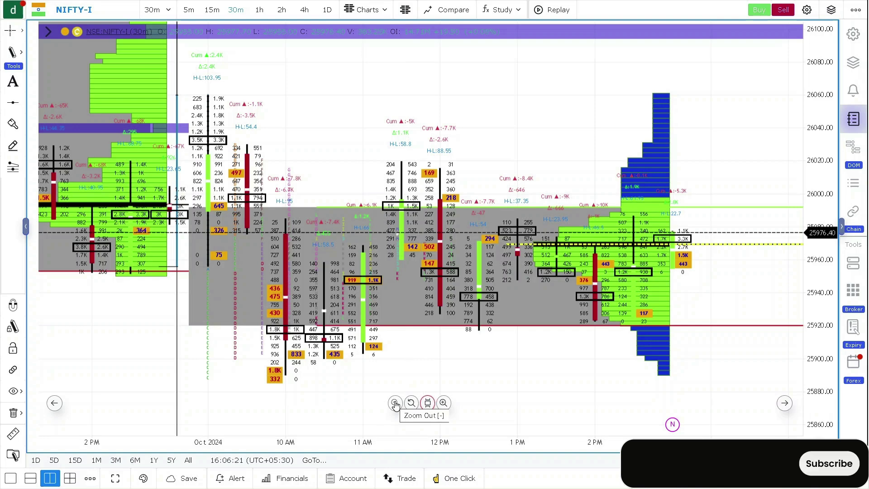
- Zoom out and pan to show the 27 Sep–1 Oct sessions with their profile boxes
left_click(396, 404)
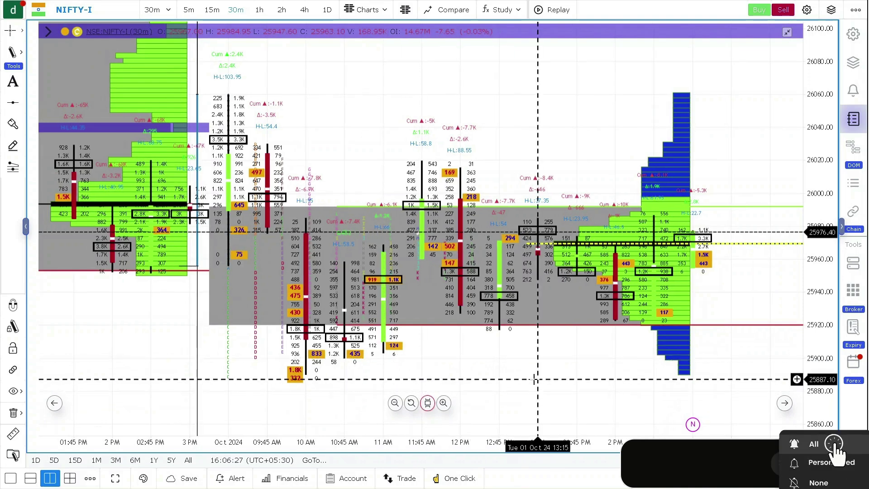
mouse_move(529, 399)
left_mouse_down()
mouse_move(582, 369)
mouse_move(654, 258)
left_mouse_up()
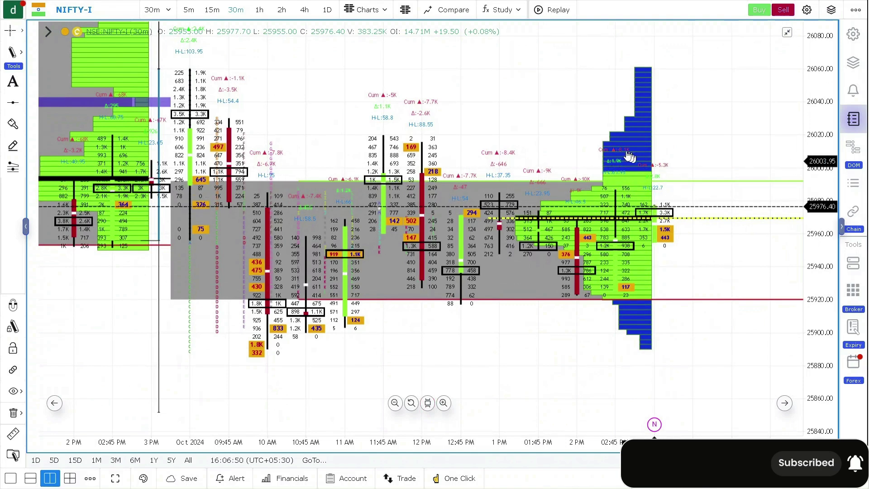
scroll(523, 196, "down", 5)
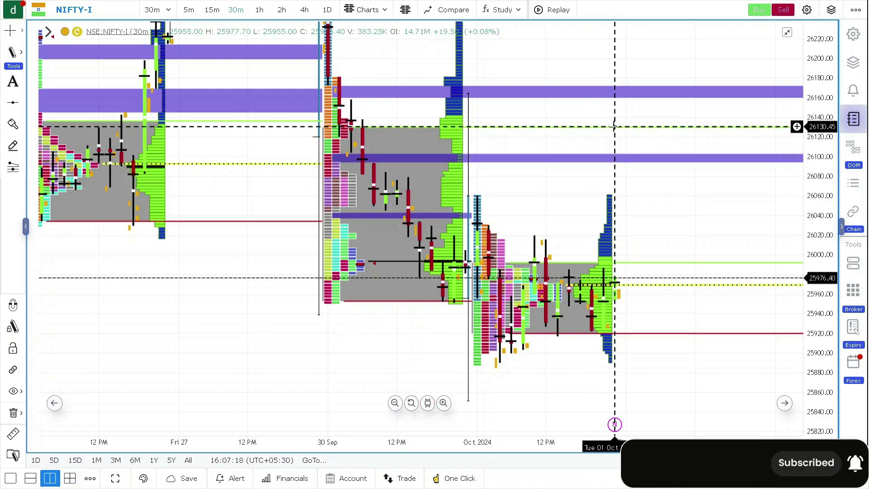
- Zoom out further and pan to frame 23 Sep–3 Oct with the lower demand zones
left_click_drag(614, 126, 609, 302)
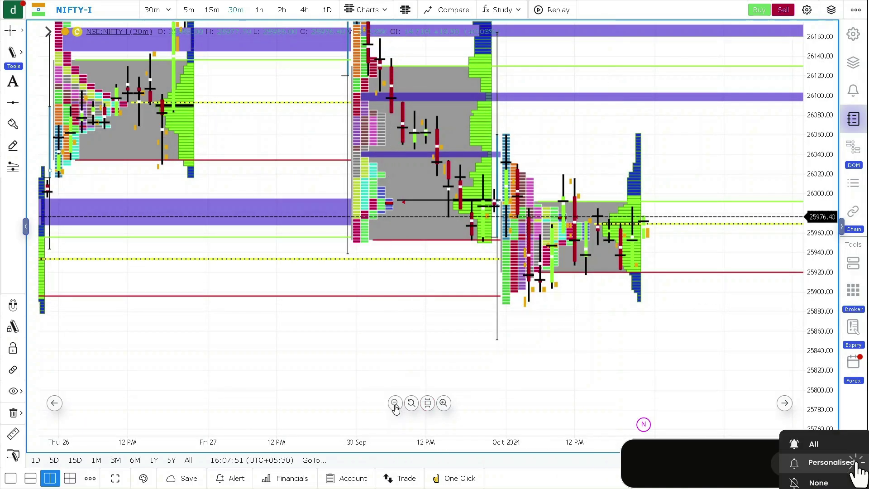
left_click(395, 403)
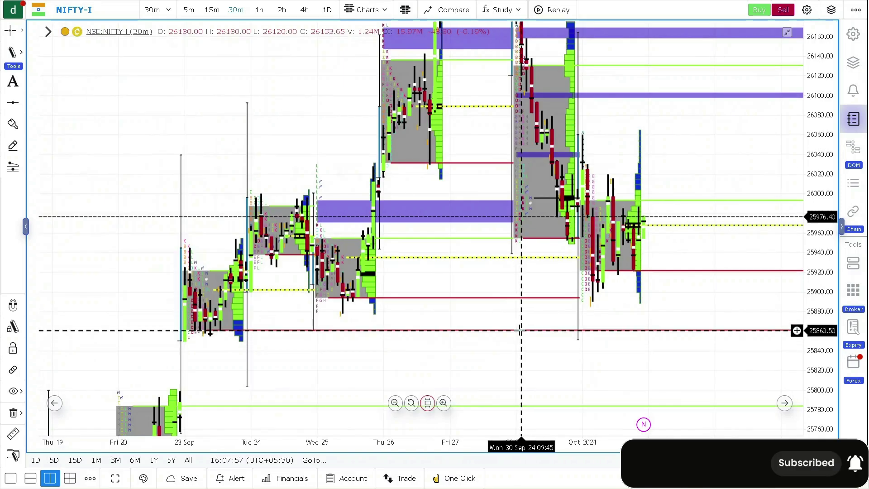
left_click_drag(521, 331, 582, 286)
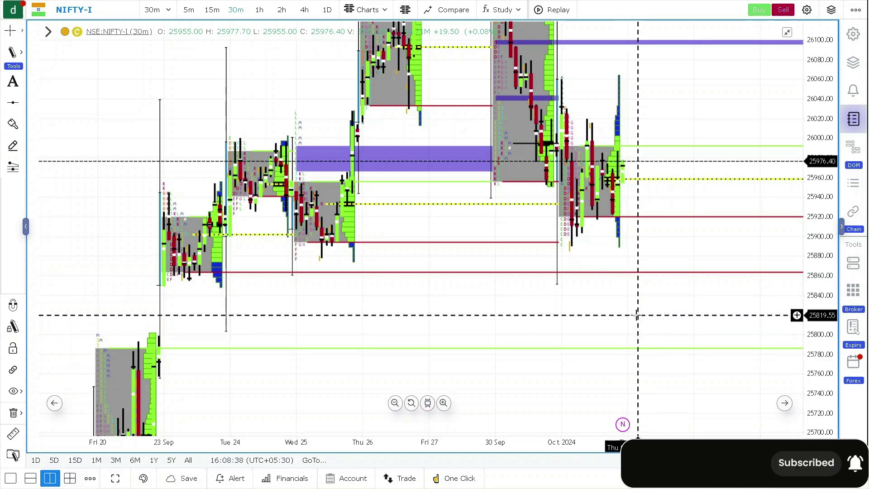
left_click_drag(646, 296, 630, 238)
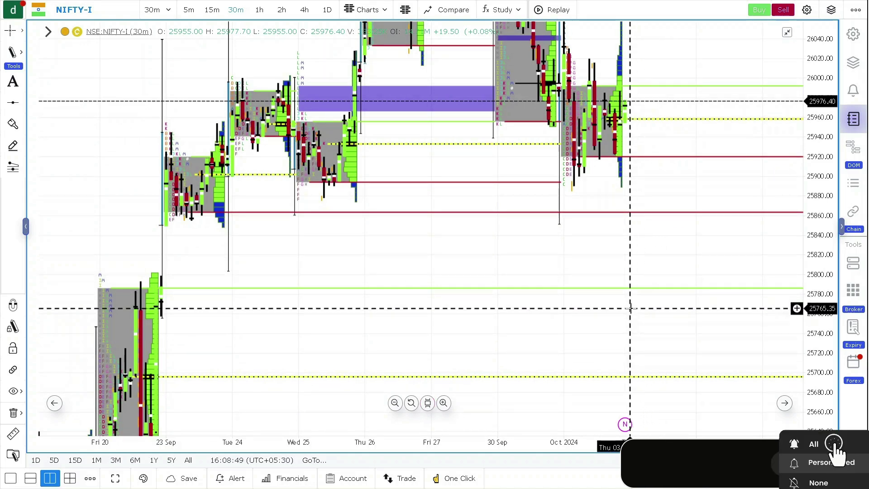
left_click_drag(630, 309, 659, 217)
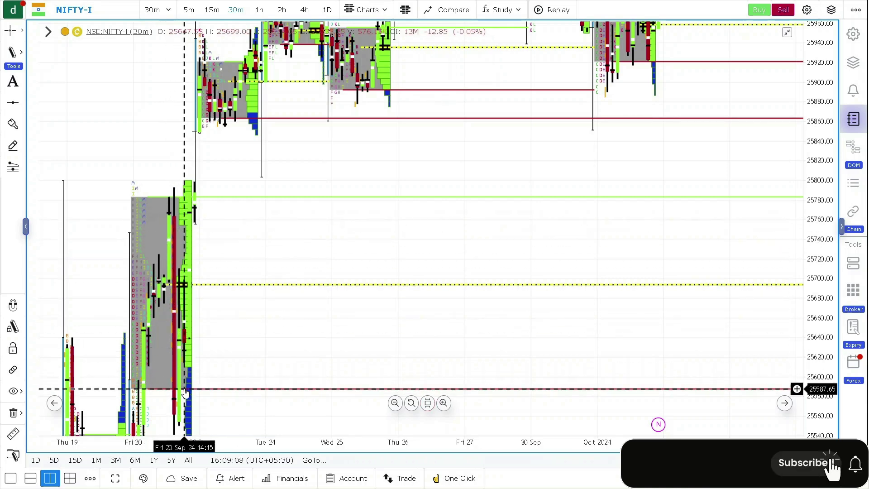
left_click_drag(587, 253, 532, 245)
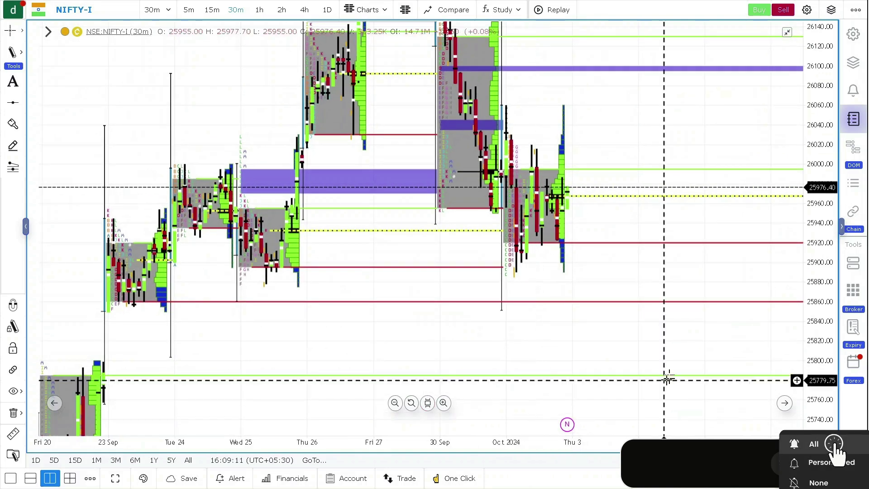
left_click_drag(679, 326, 678, 345)
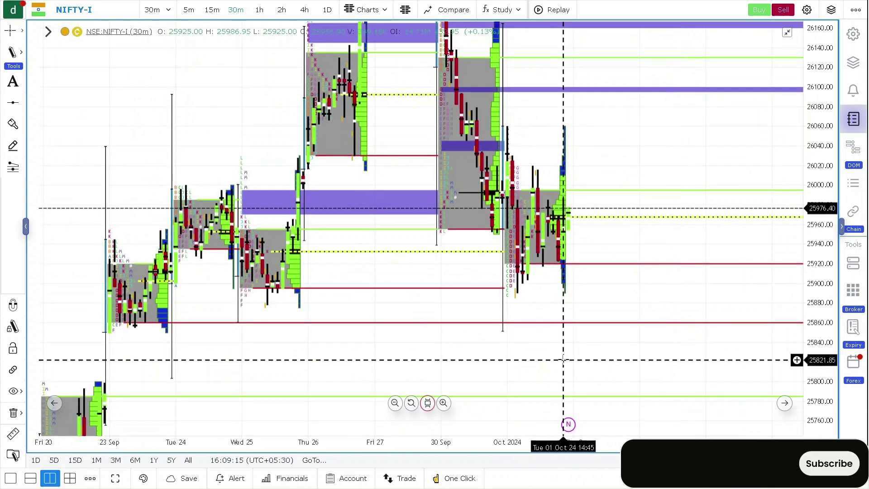
left_click_drag(563, 360, 576, 151)
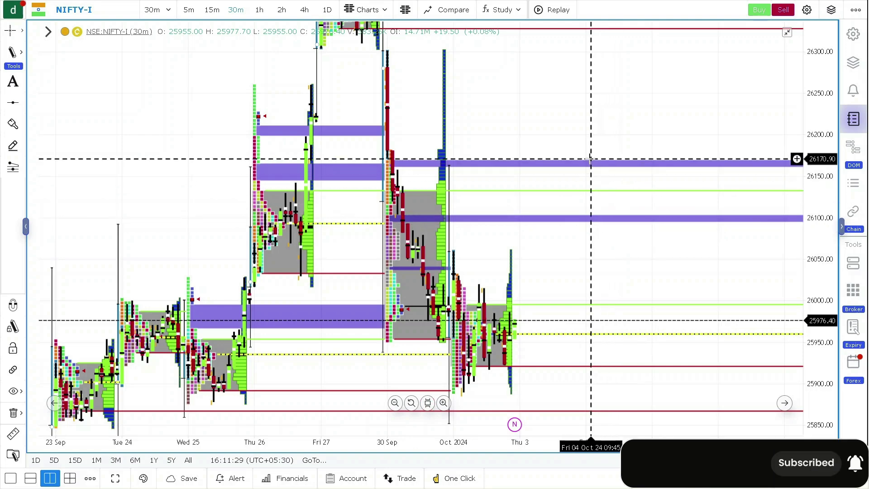
- Reset the NIFTY-I chart zoom, leaving space right of the latest session
left_click(427, 403)
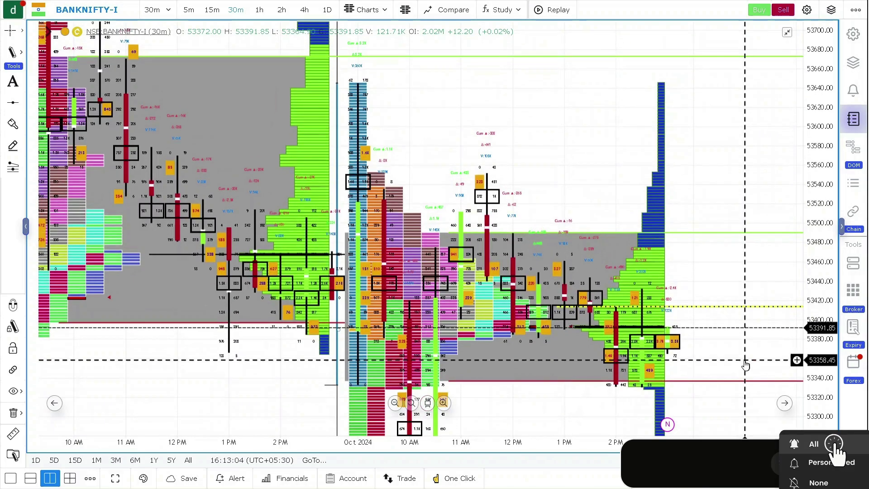
- Pan the BANKNIFTY-I chart and compress its price scale around the 1 Oct session
left_click_drag(749, 323, 751, 307)
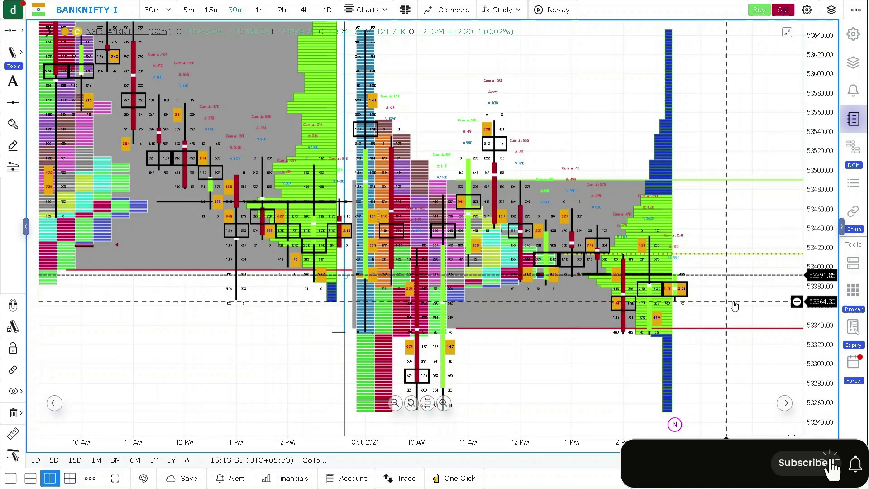
left_click_drag(751, 308, 701, 325)
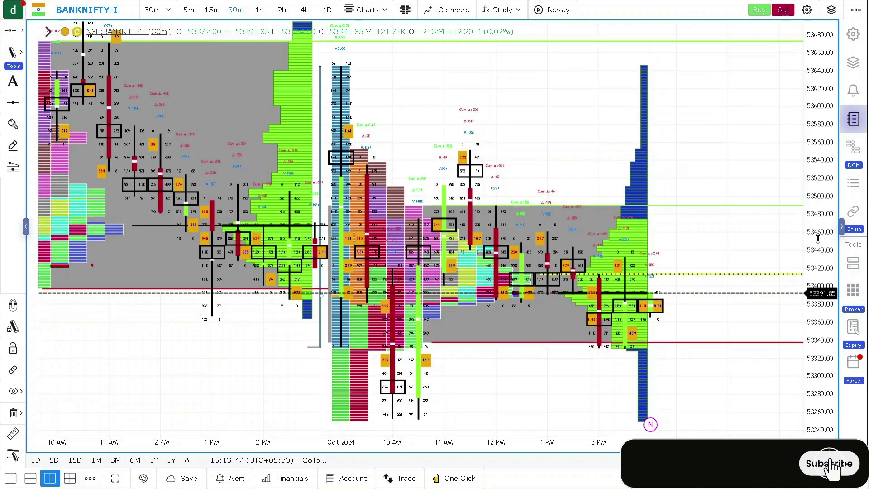
left_click_drag(817, 285, 818, 217)
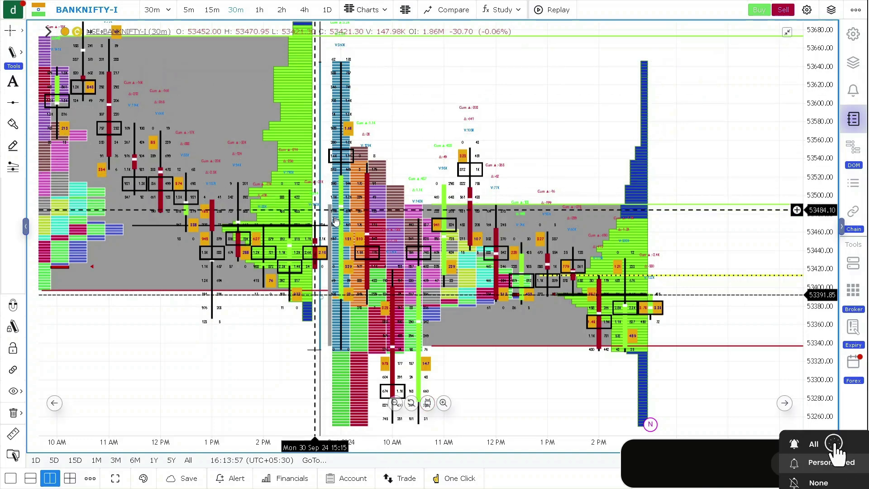
left_click_drag(334, 219, 354, 222)
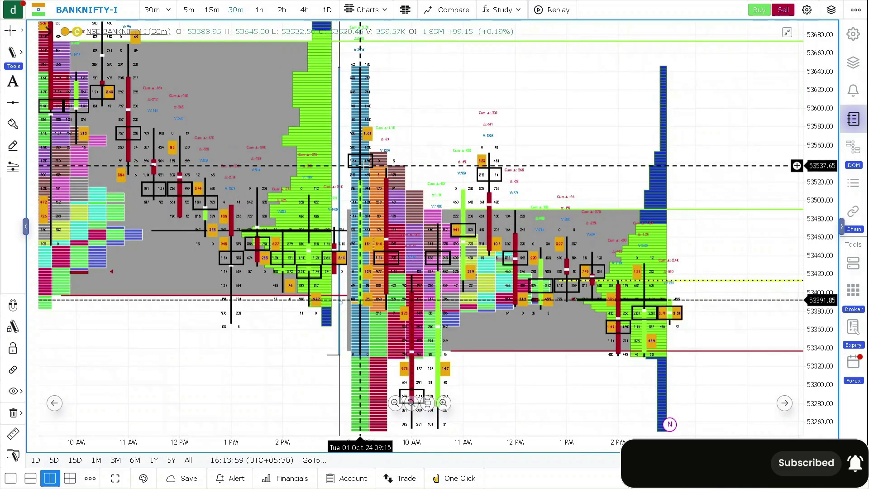
scroll(332, 168, "up", 3)
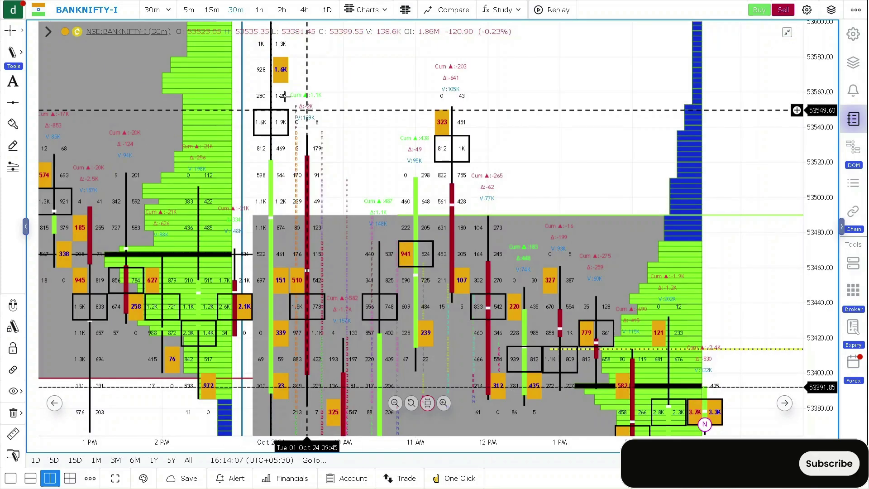
left_click_drag(329, 102, 353, 258)
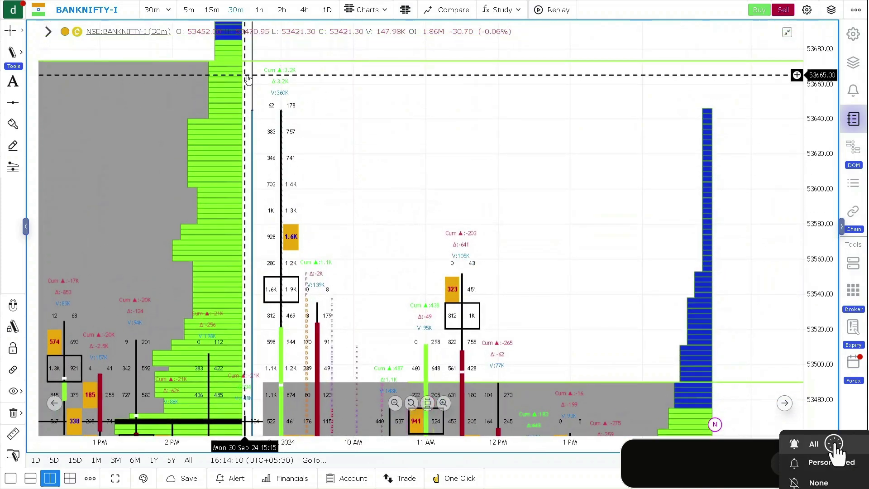
left_click_drag(365, 260, 367, 193)
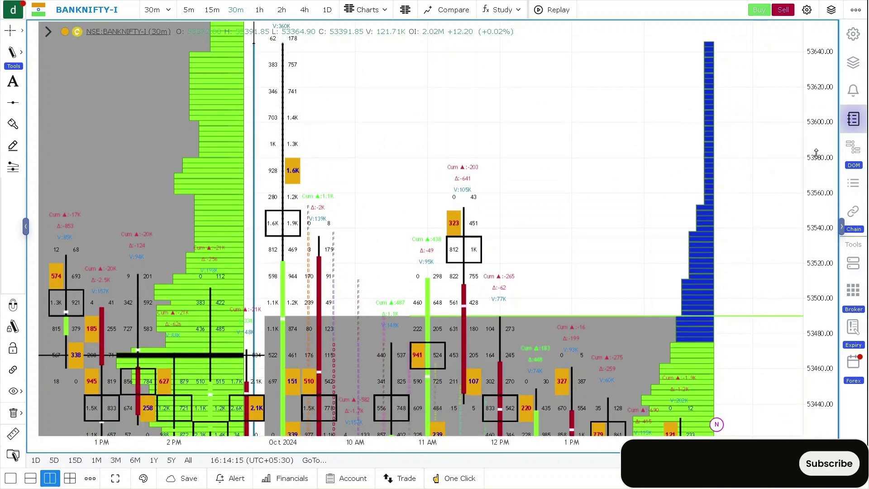
left_click_drag(813, 158, 820, 264)
double_click(820, 243)
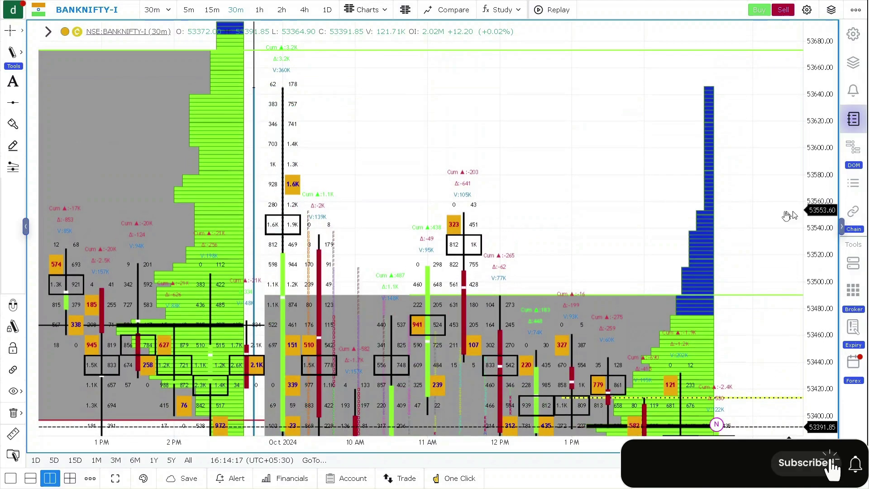
scroll(287, 241, "up", 5)
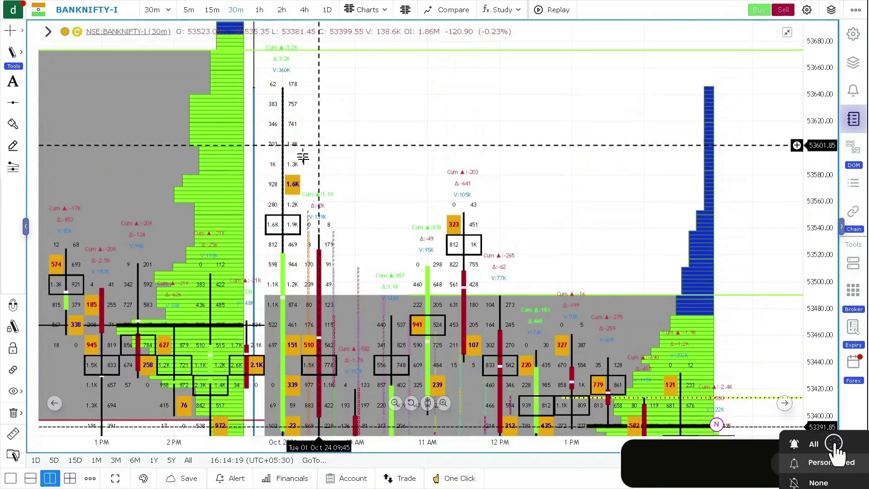
left_click_drag(287, 241, 285, 92)
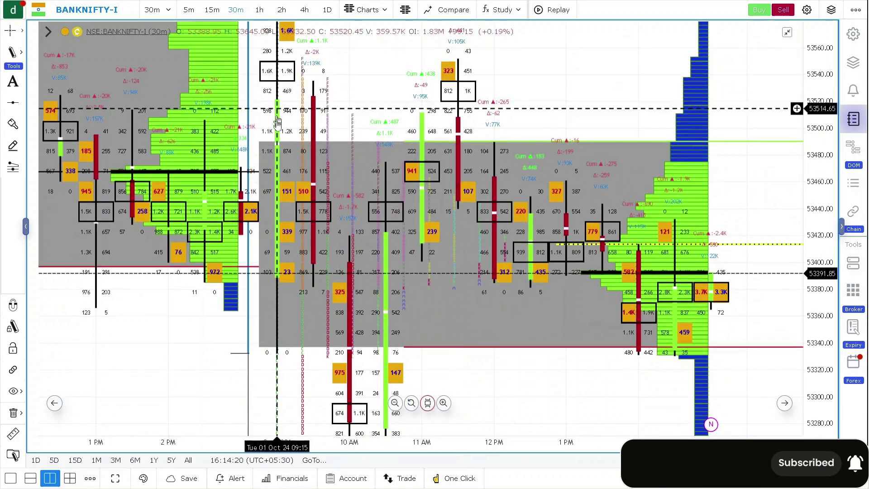
left_click_drag(348, 275, 372, 370)
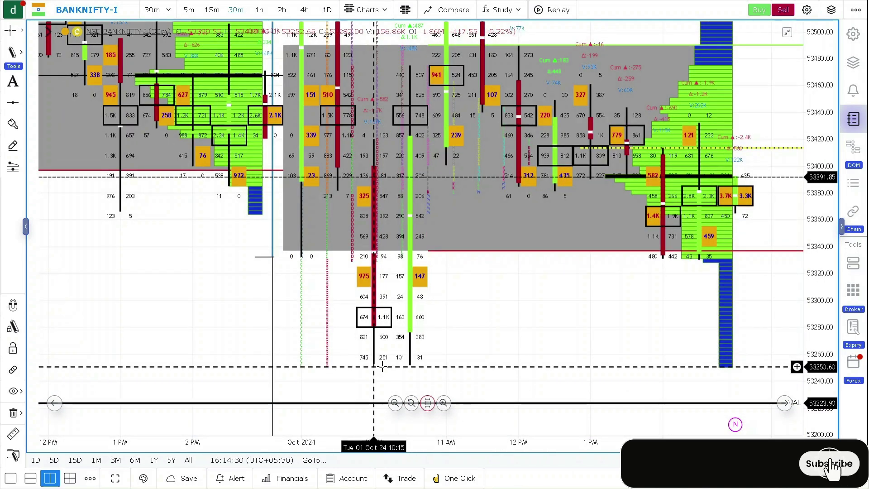
scroll(391, 281, "down", 5)
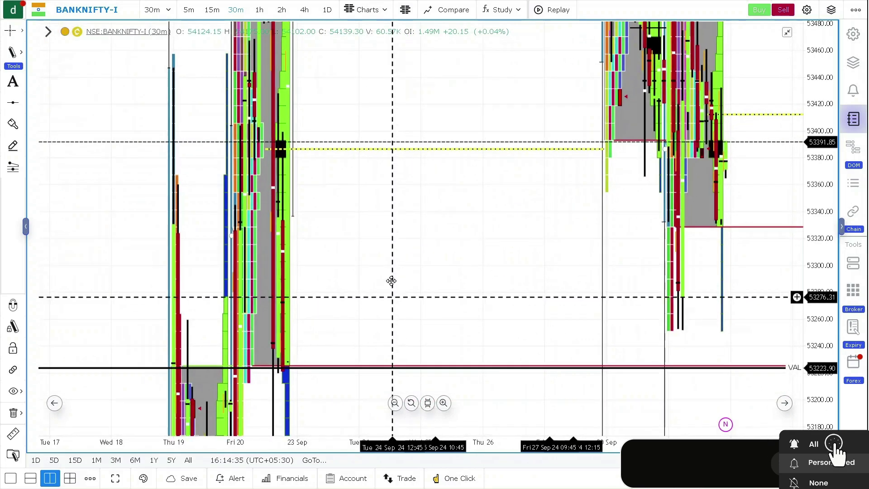
scroll(391, 281, "down", 1)
left_click(259, 368)
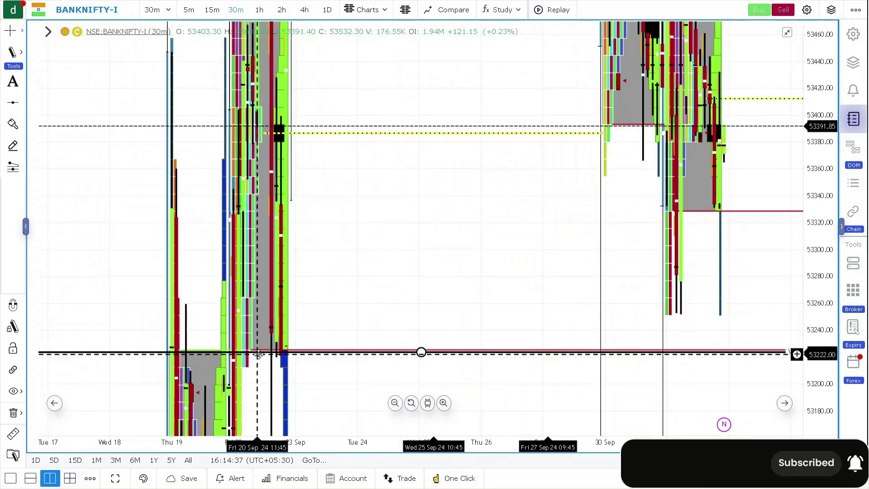
left_click(427, 402)
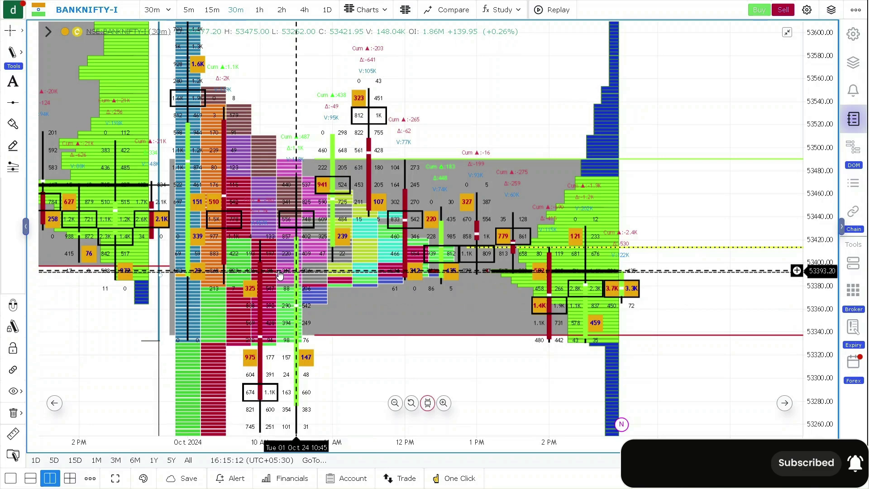
left_click_drag(296, 270, 274, 364)
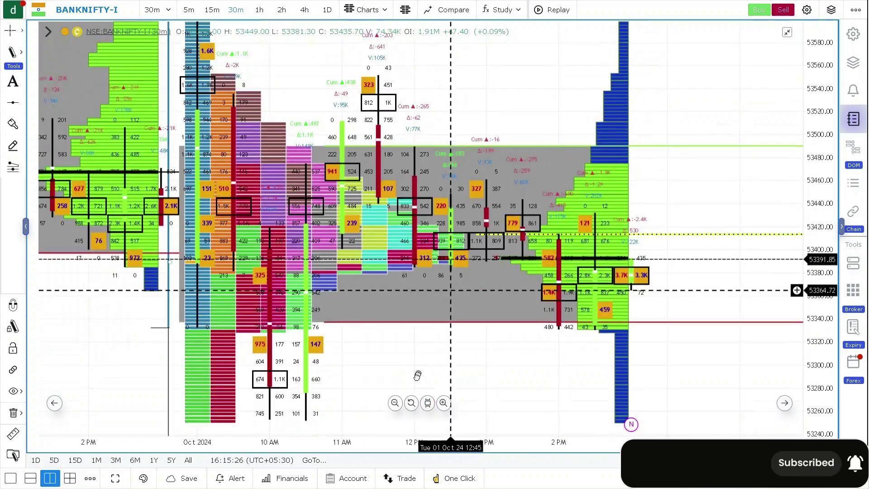
left_click_drag(446, 218, 258, 108)
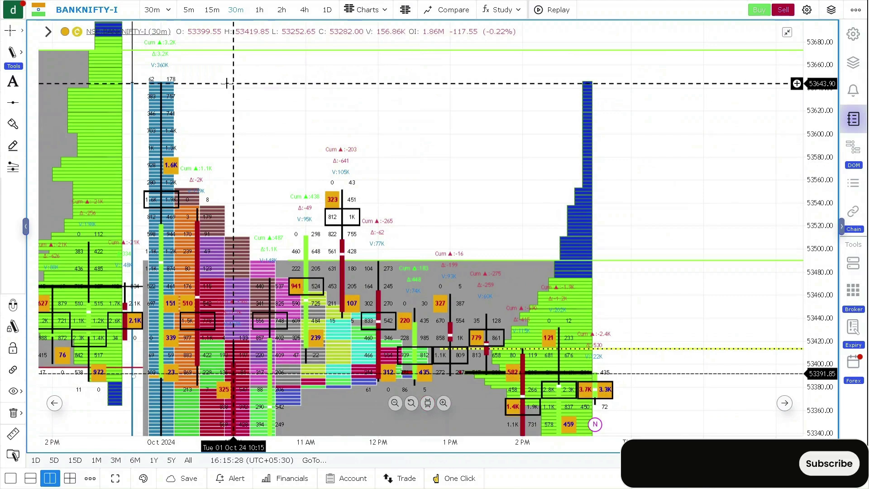
left_click_drag(228, 83, 369, 264)
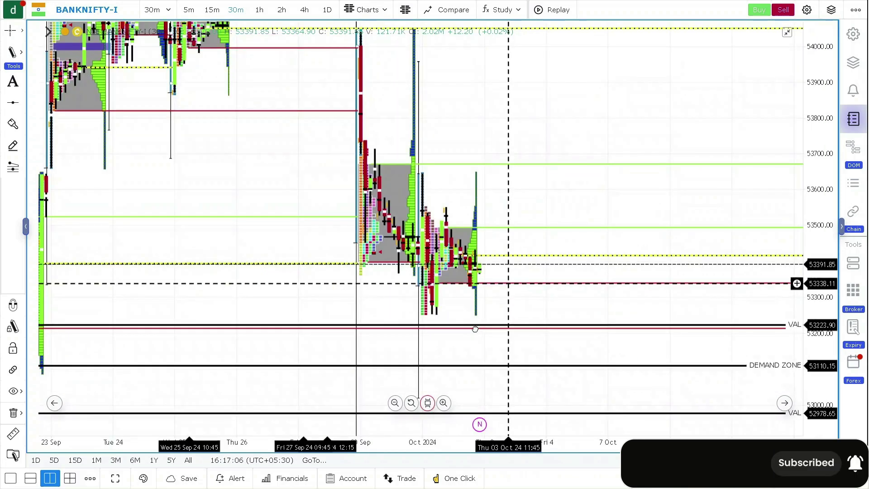
left_click_drag(475, 329, 475, 357)
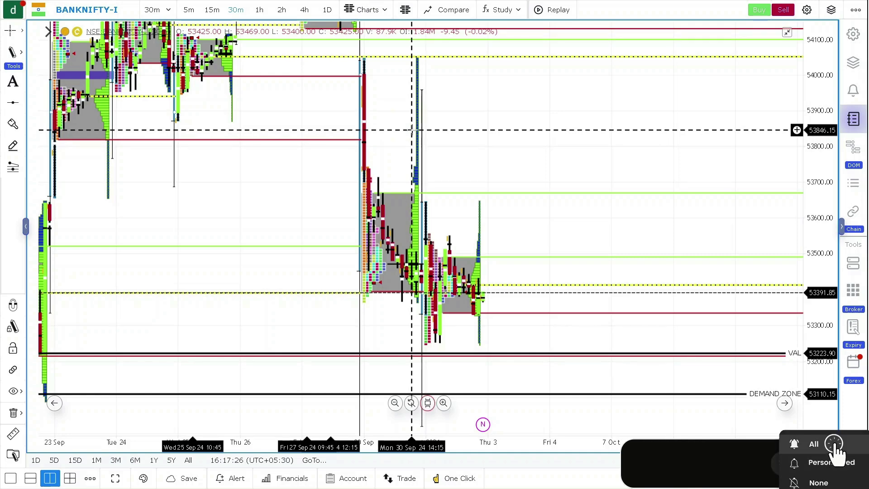
scroll(427, 141, "down", 4)
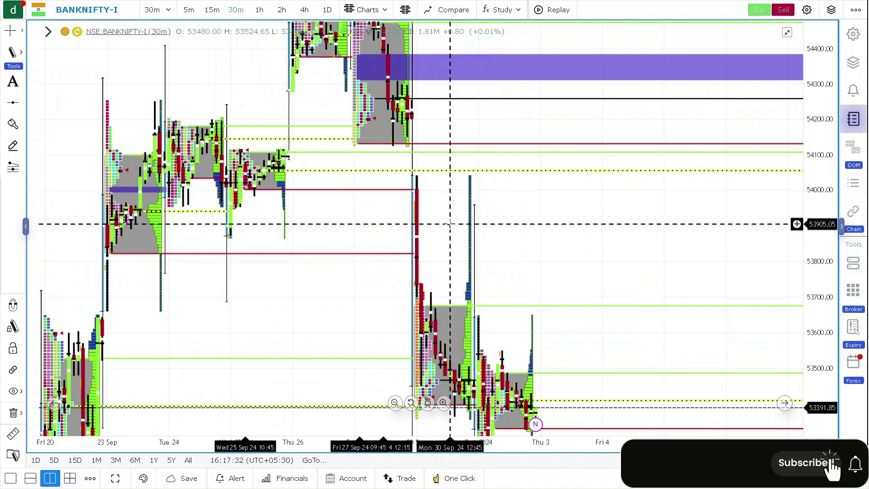
left_click_drag(494, 204, 464, 237)
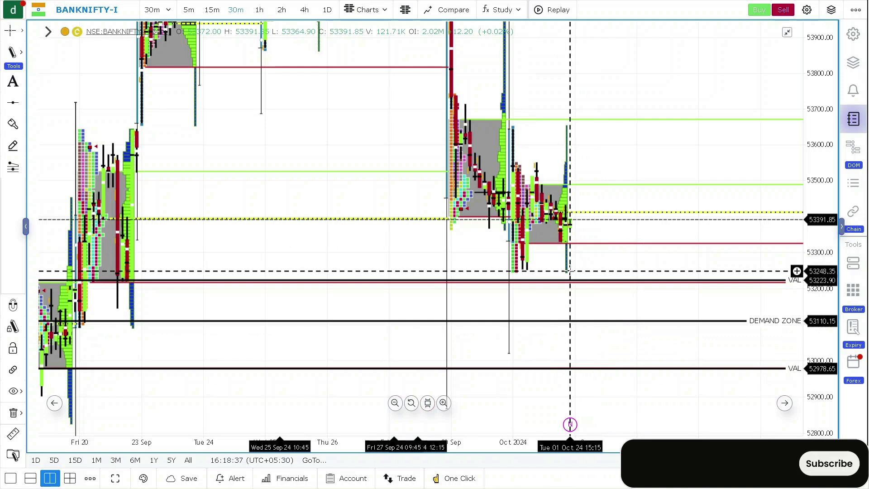
left_click_drag(570, 271, 565, 306)
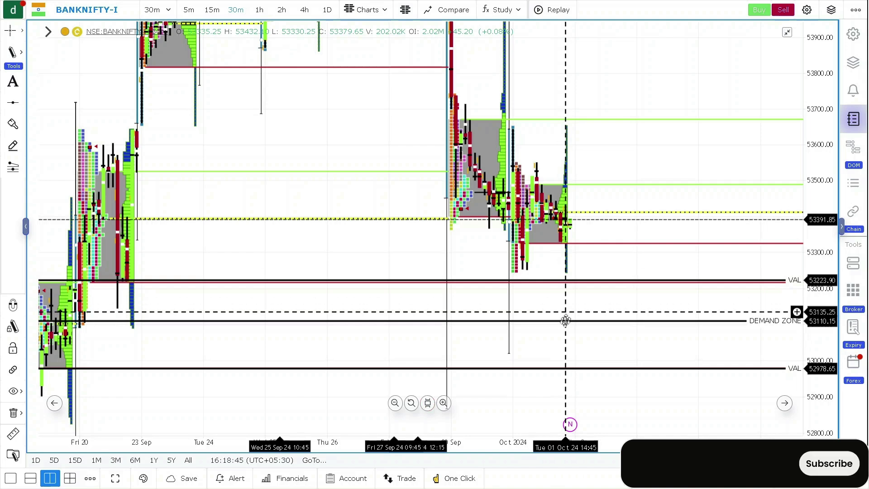
left_click_drag(565, 306, 570, 365)
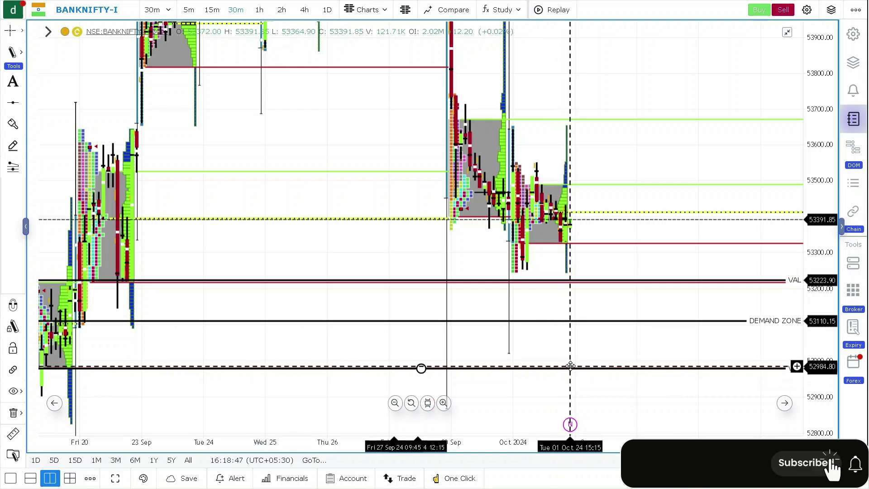
scroll(573, 340, "down", 3)
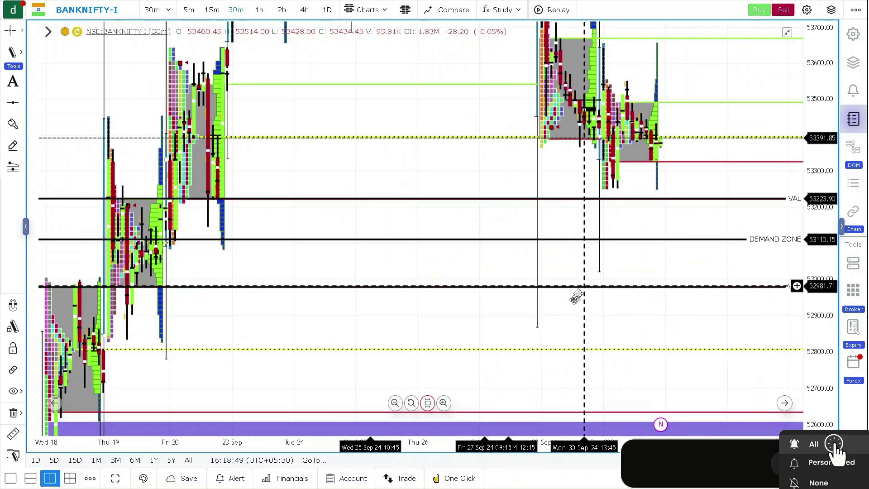
left_click_drag(584, 285, 554, 349)
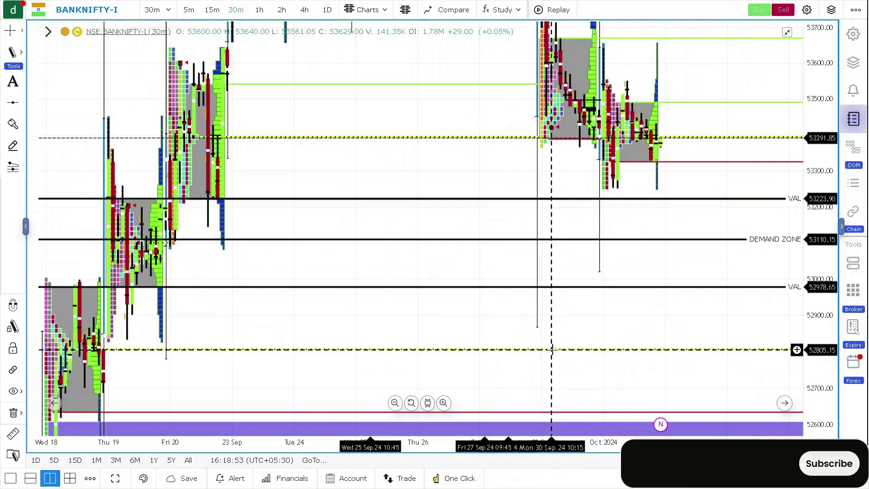
left_click_drag(552, 339, 554, 359)
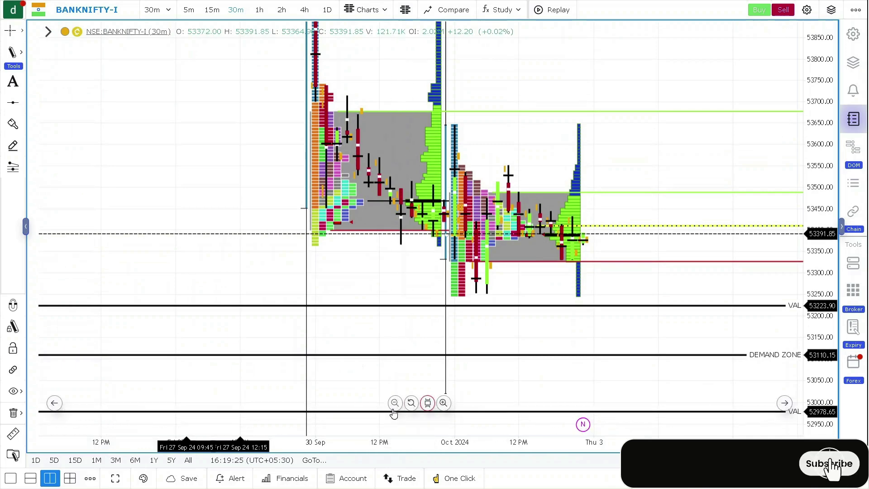
left_click(394, 405)
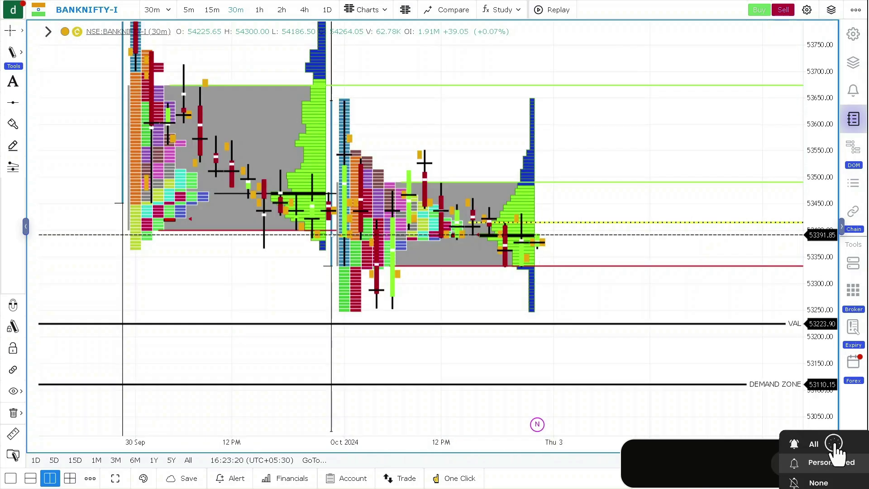